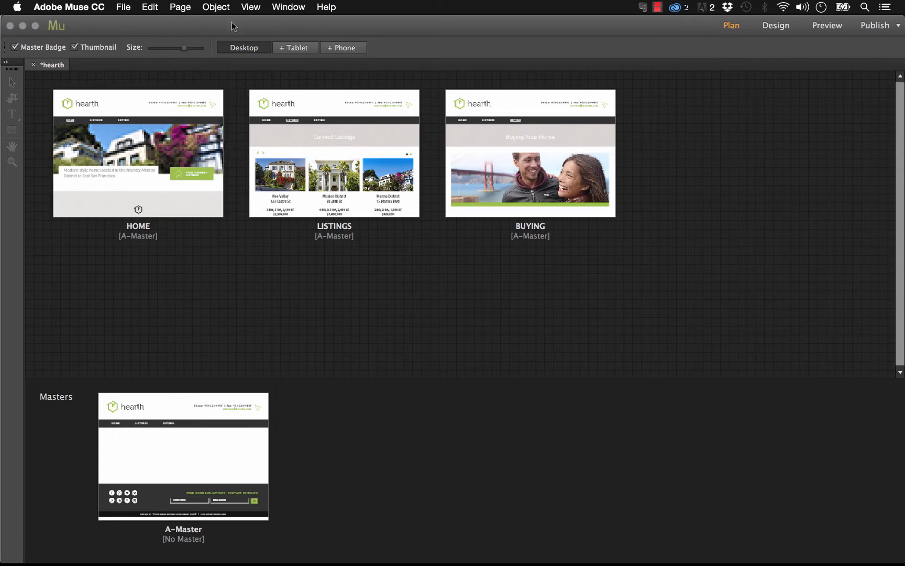
- Open the Business Catalyst admin console for the hearth site and check its Domain Names section
click(126, 8)
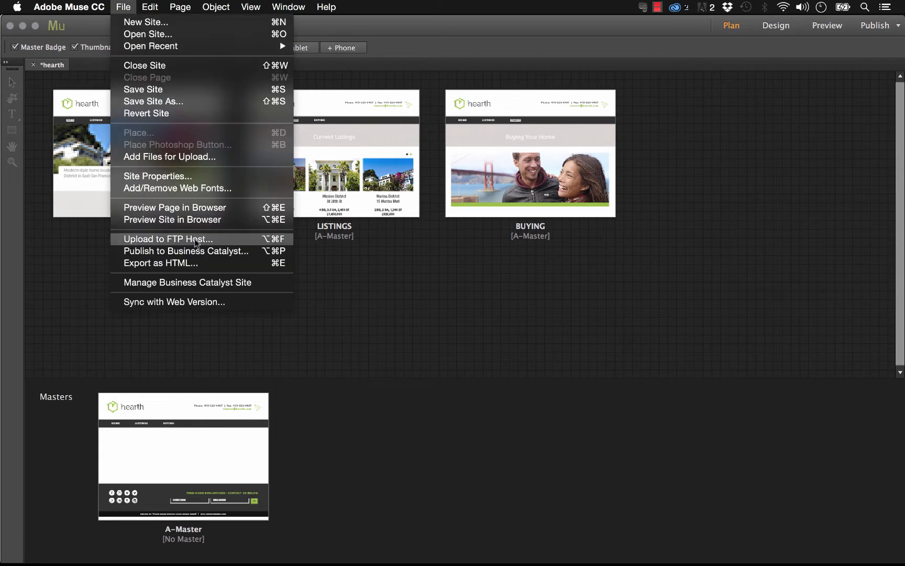
click(190, 283)
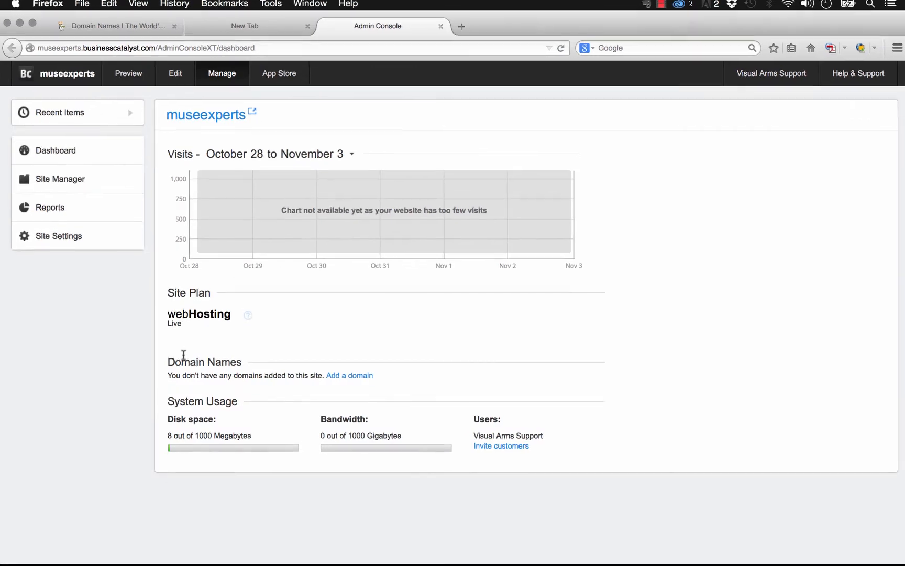
drag(168, 375, 315, 375)
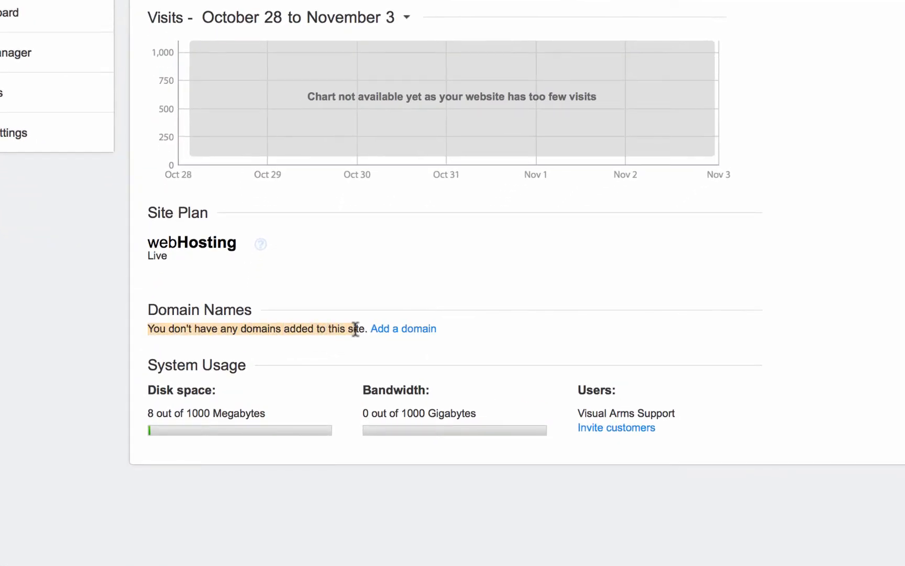
click(454, 338)
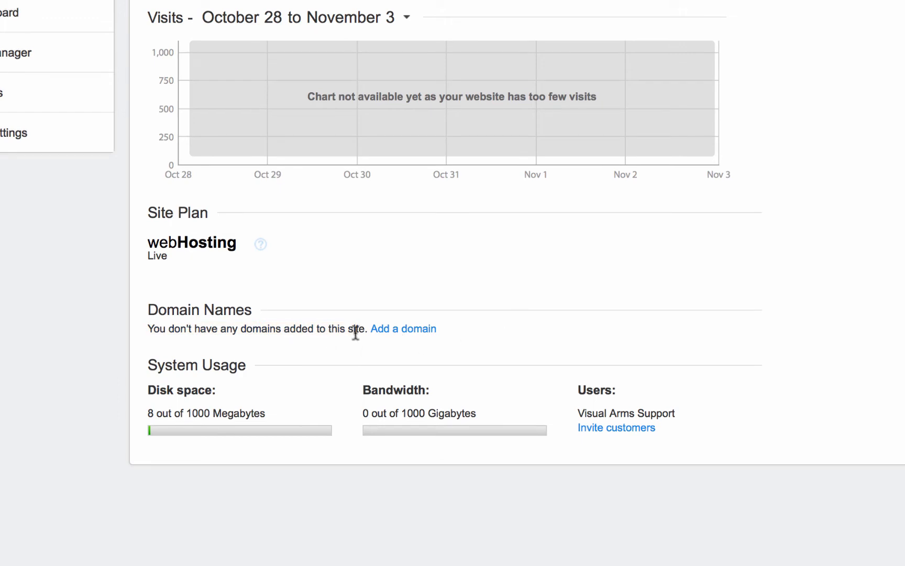
- Associate the existing domain museexperts.com with the site and review the nameservers to add at the registrar
click(404, 330)
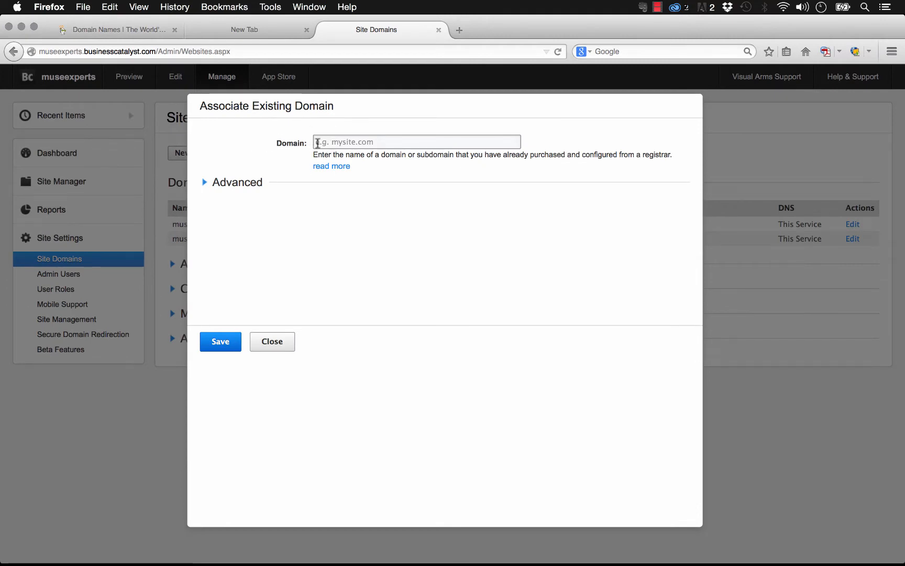
click(361, 142)
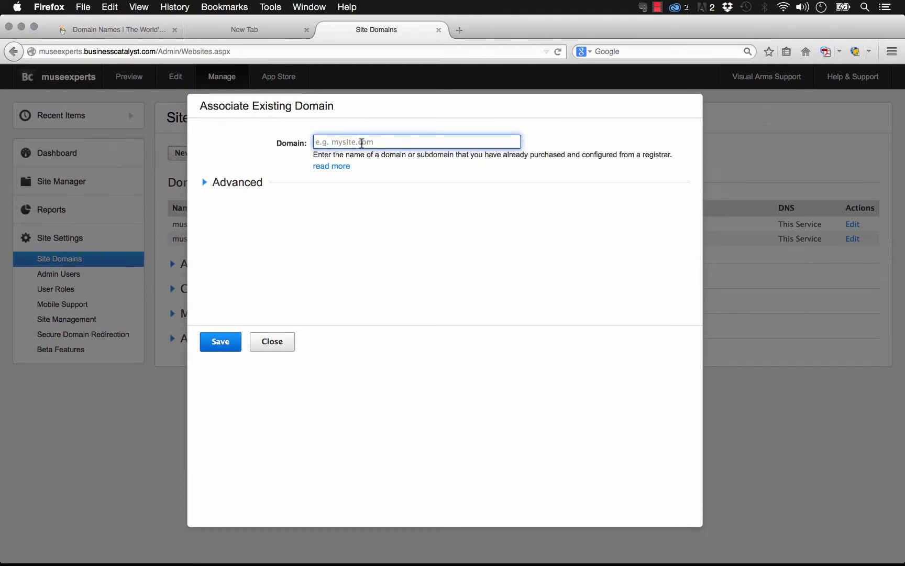
text(museexperts.com)
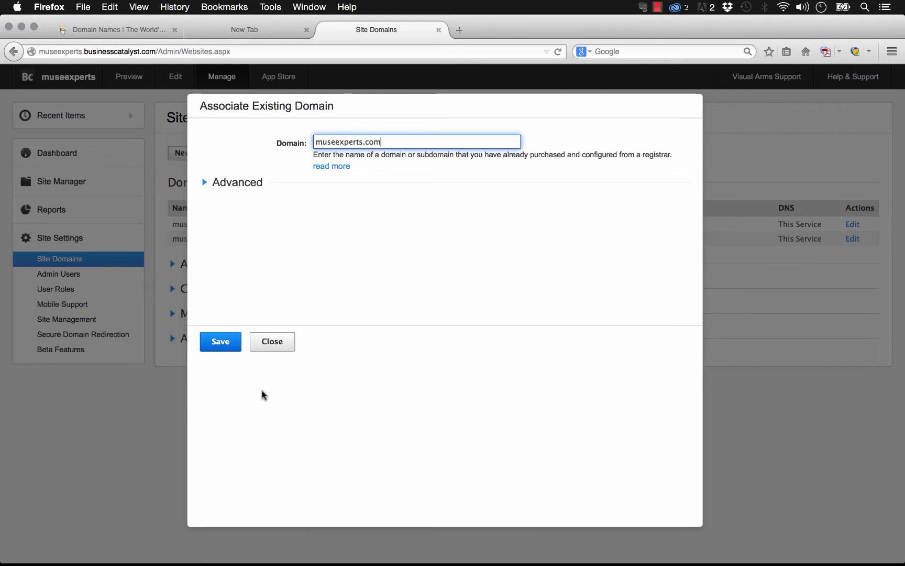
click(217, 345)
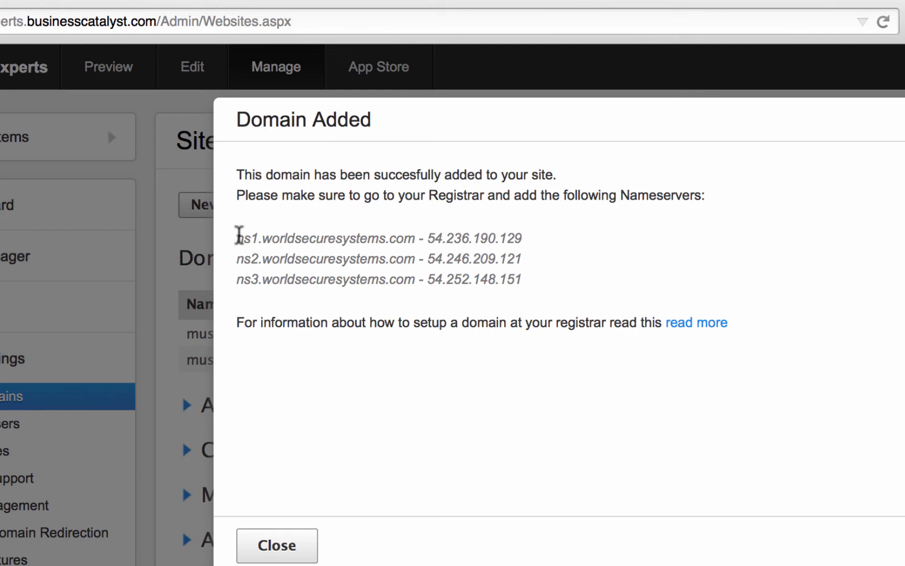
drag(238, 238, 524, 241)
click(418, 260)
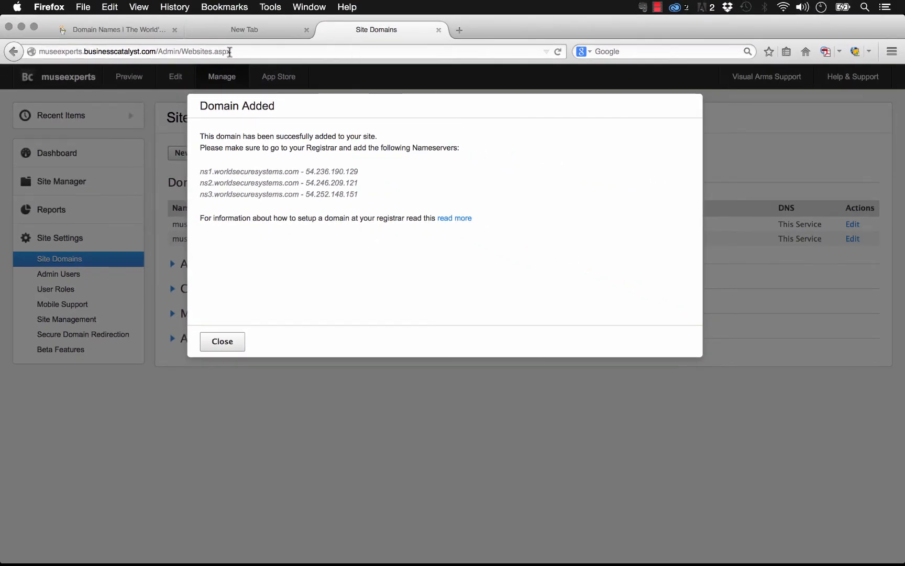
- Switch to GoDaddy, sign in to the account and open the domain details of MUSEEXPERTS.COM
click(144, 33)
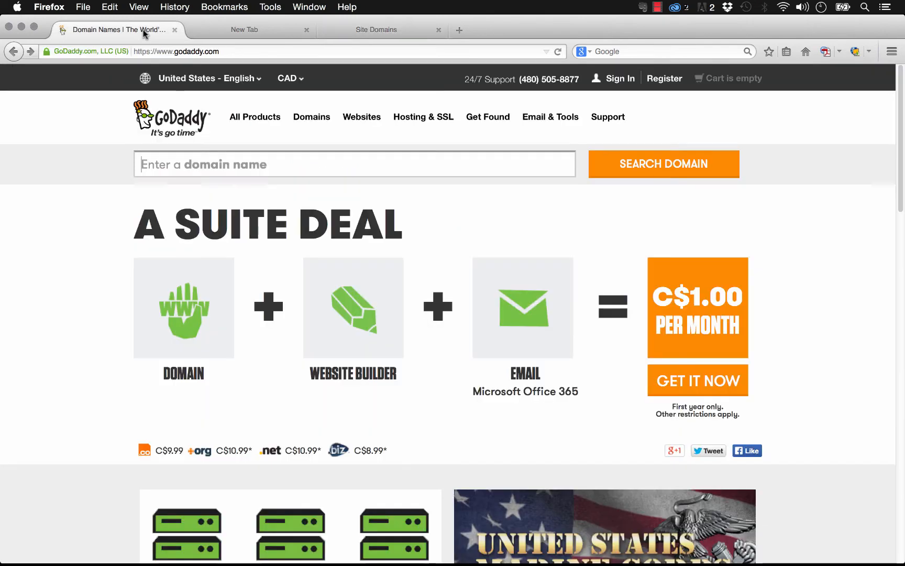
click(616, 78)
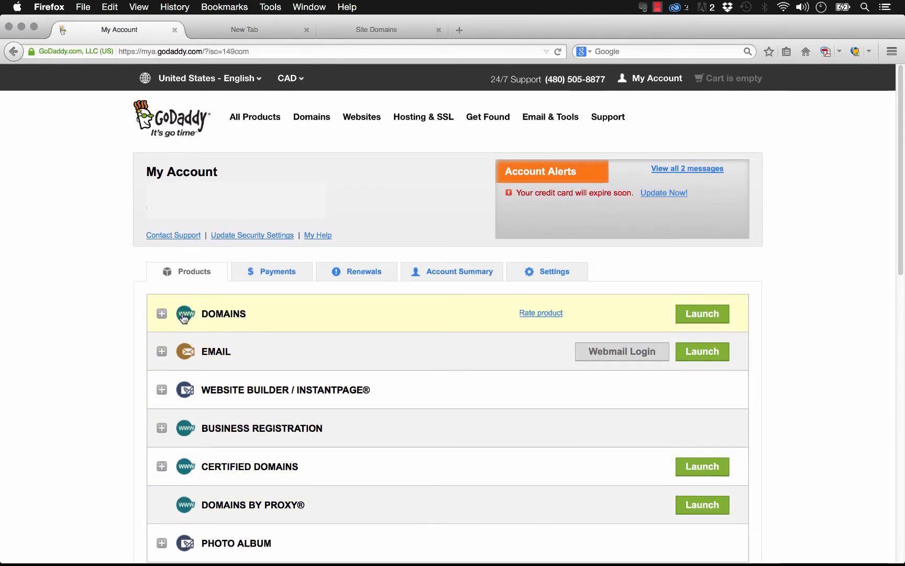
click(709, 319)
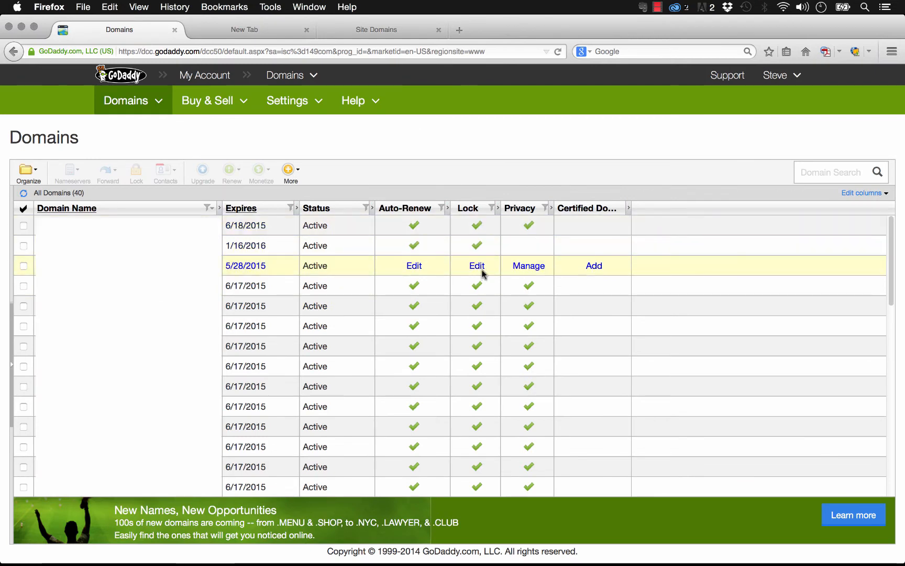
scroll(481, 273, down, 10)
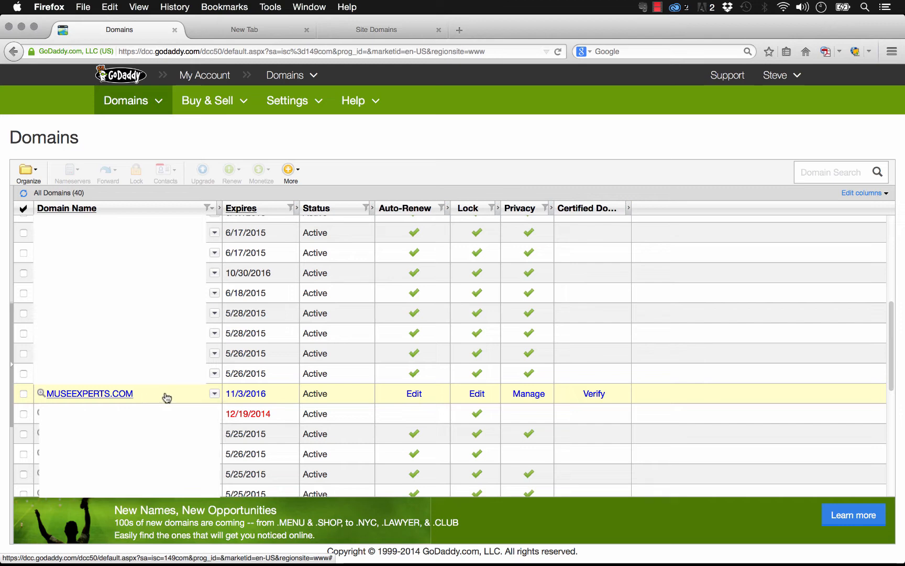
click(114, 397)
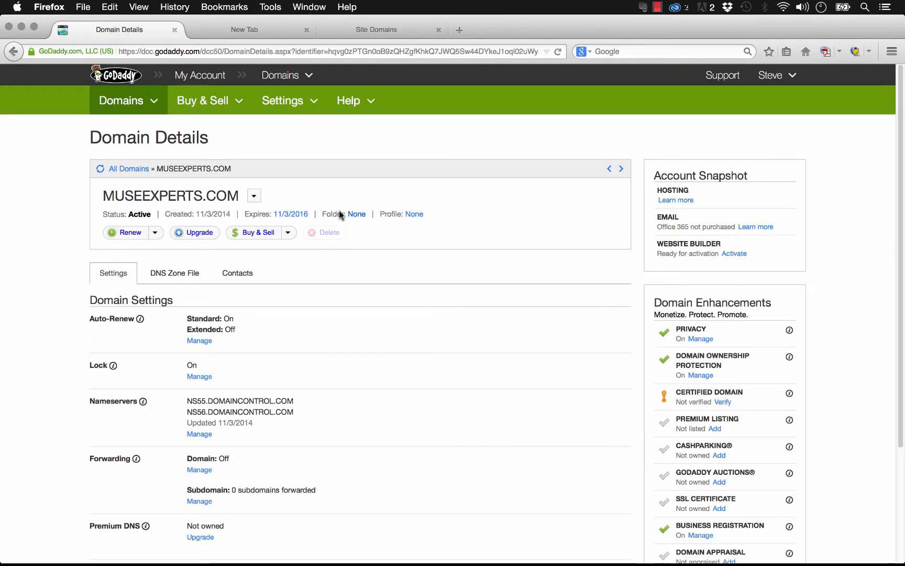
- Switch the domain's nameserver setup type to Custom and open the form for adding nameservers
scroll(491, 216, down, 1)
scroll(435, 259, down, 1)
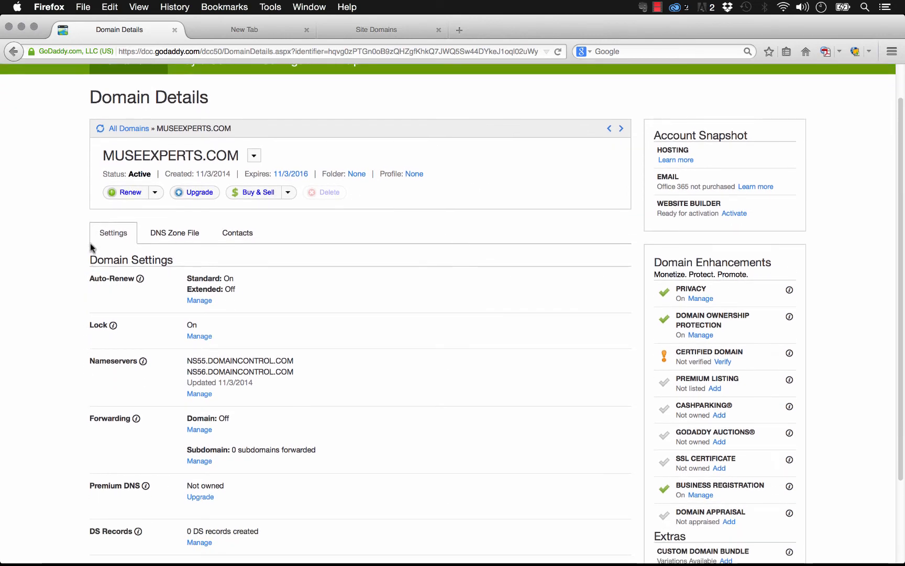
drag(90, 361, 137, 361)
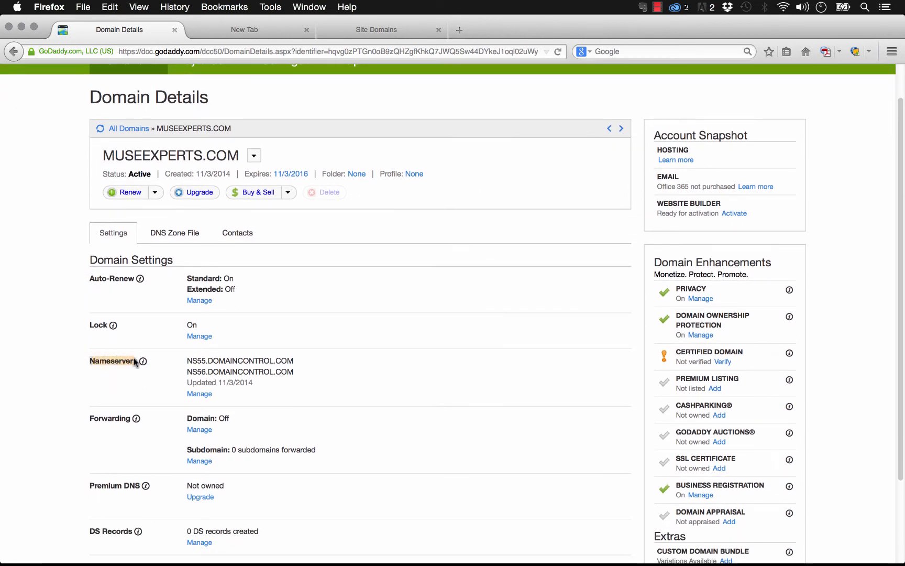
click(165, 347)
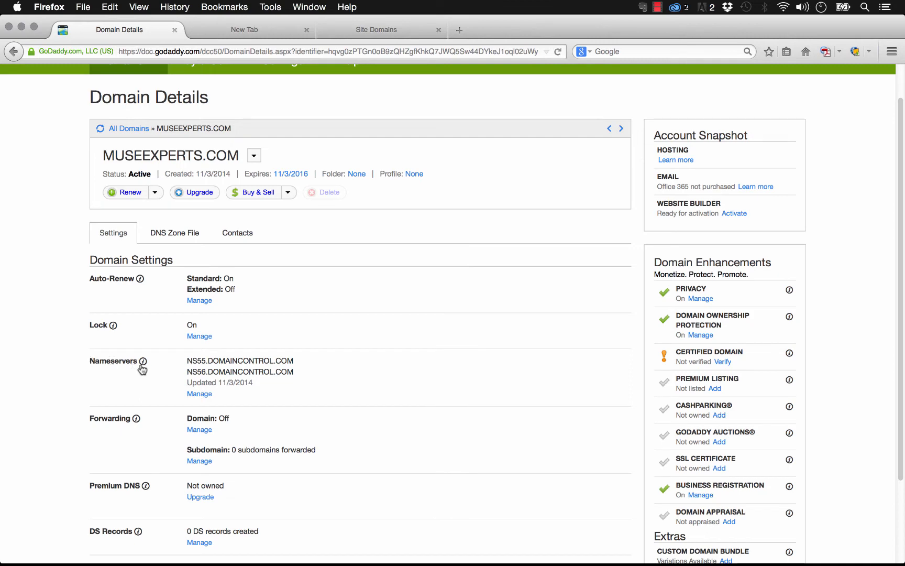
click(200, 394)
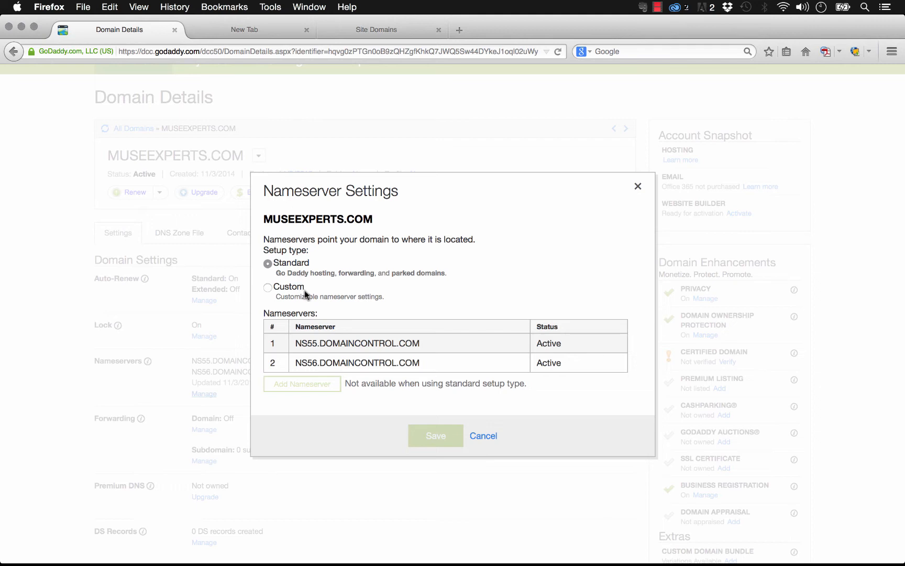
click(267, 287)
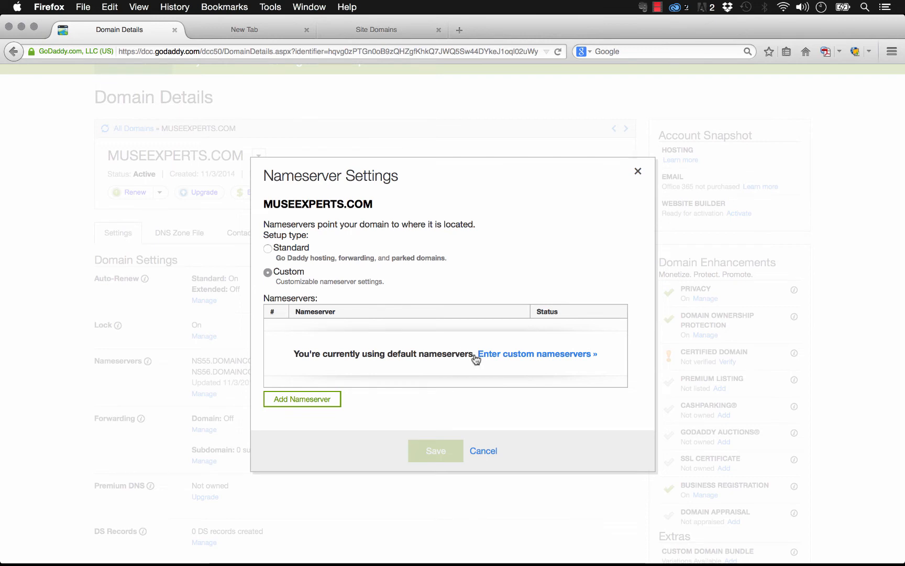
click(305, 404)
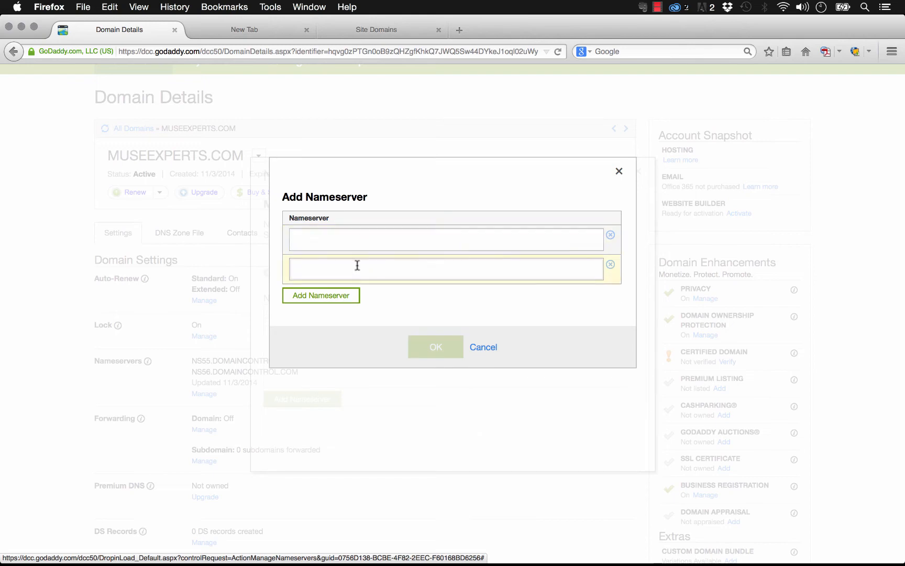
- Copy ns1.worldsecuresystems.com from the Business Catalyst domain notice and enter it as the first GoDaddy nameserver
click(371, 29)
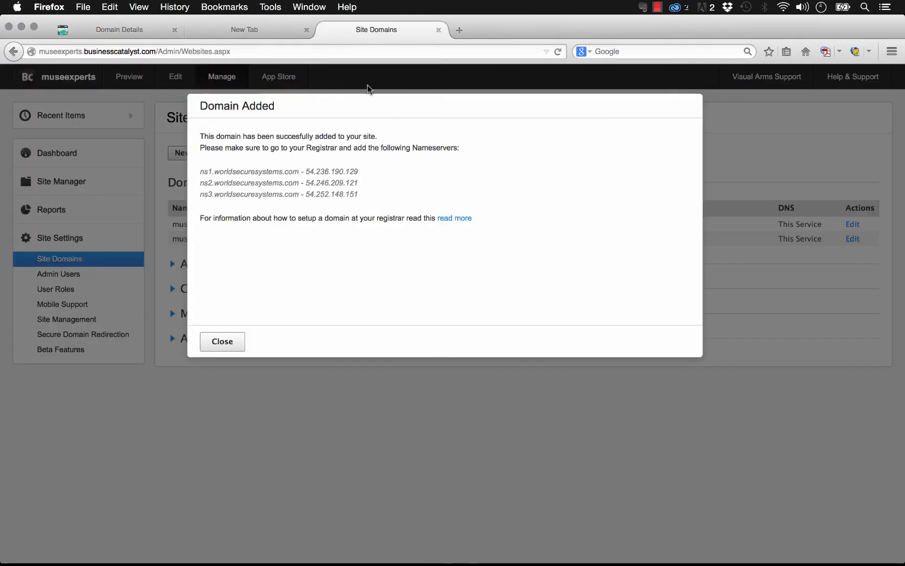
drag(299, 173, 201, 171)
key(super+c)
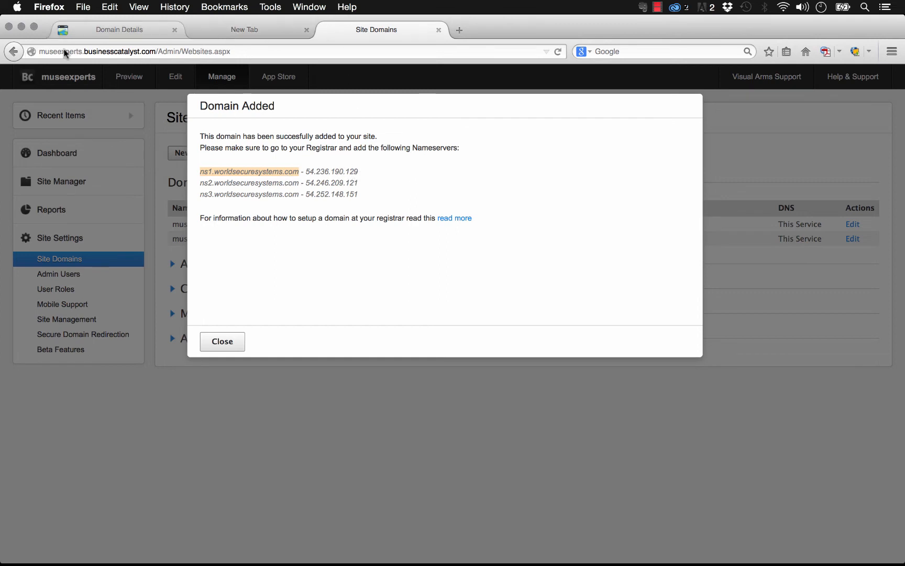
click(128, 29)
click(331, 241)
key(super+v)
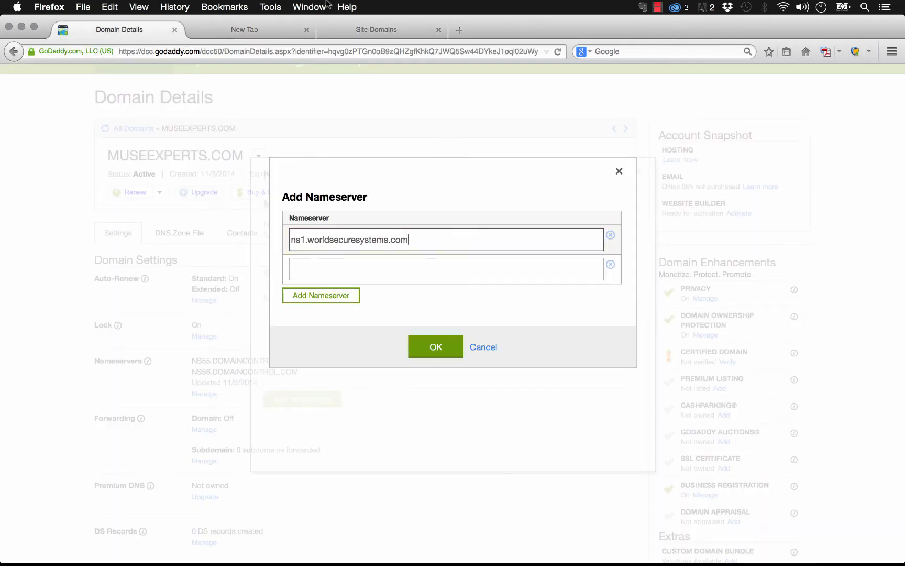
- Copy ns2.worldsecuresystems.com from the Business Catalyst notice and enter it as the second nameserver
click(365, 29)
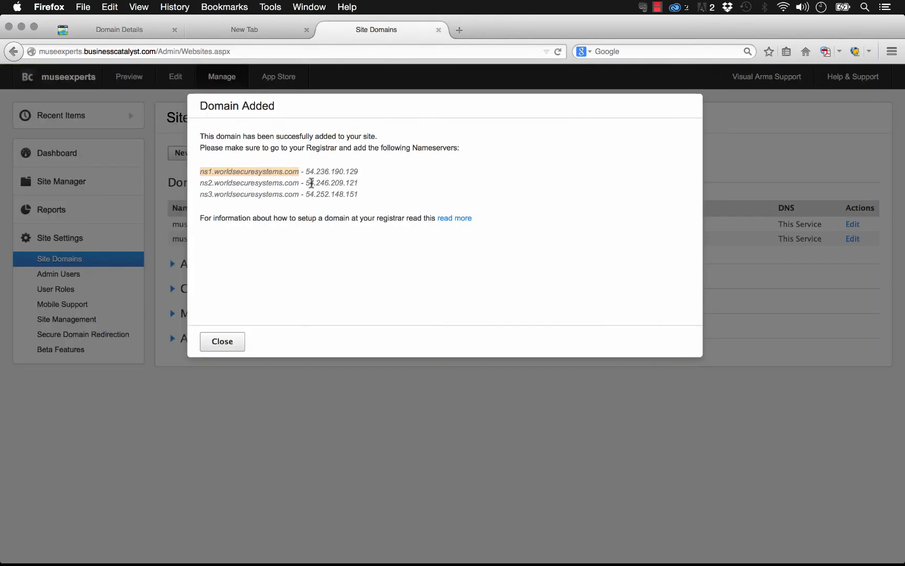
drag(299, 183, 185, 184)
key(super+c)
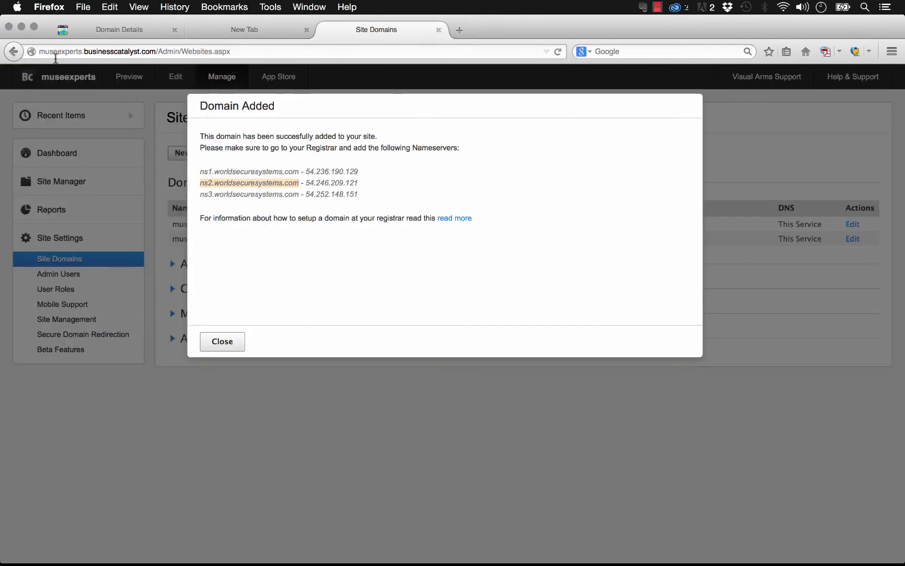
click(105, 29)
click(329, 258)
key(super+v)
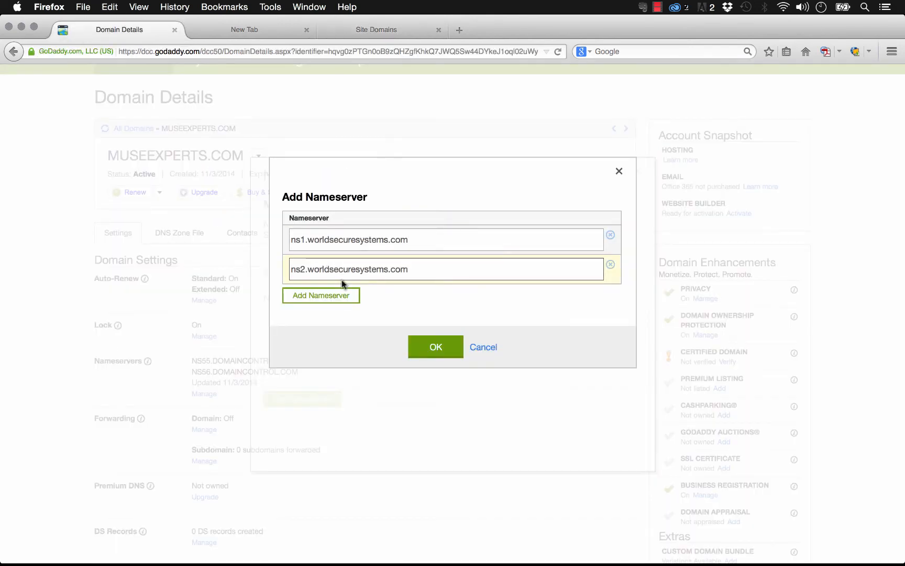
- Add ns3.worldsecuresystems.com as a third nameserver, copied from the Business Catalyst notice, and save the nameserver settings
click(327, 298)
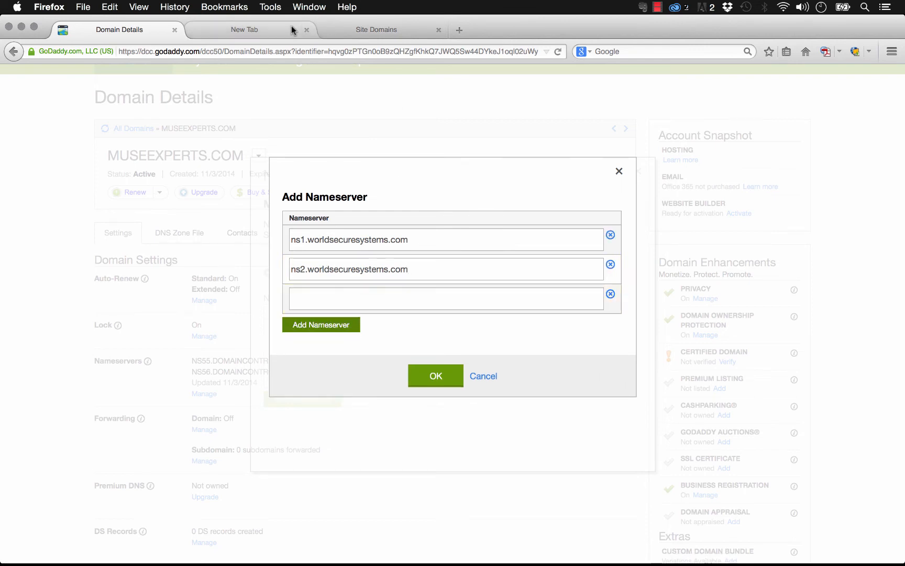
click(394, 29)
drag(299, 195, 194, 200)
key(super+c)
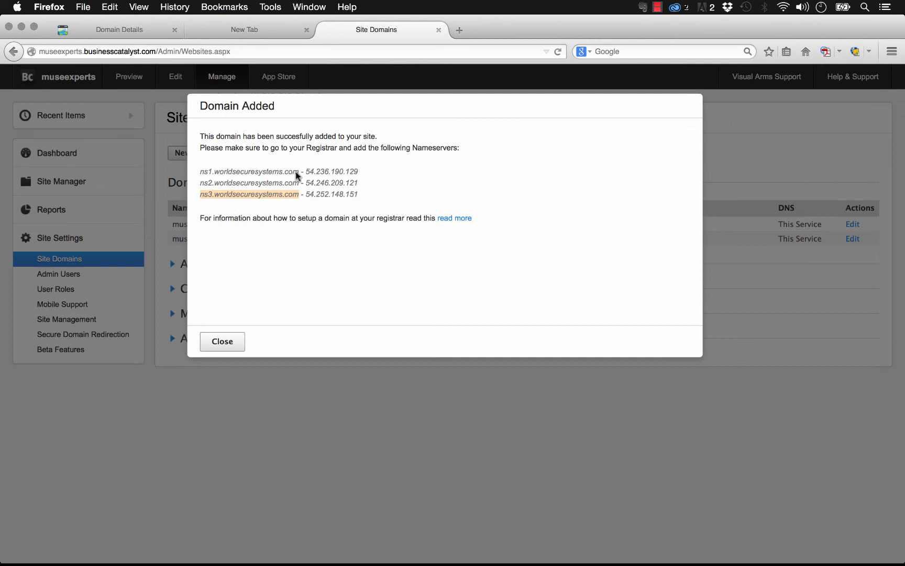
click(119, 29)
click(346, 299)
key(super+v)
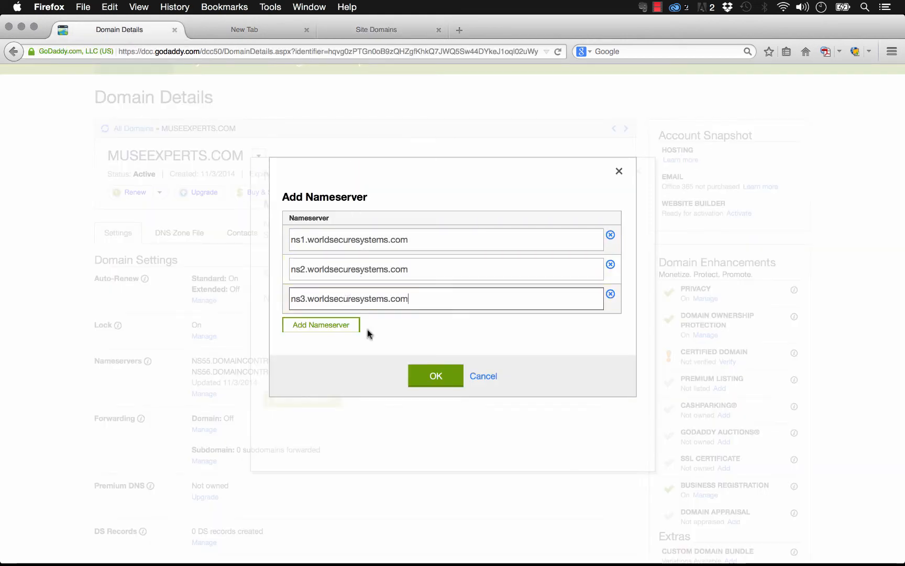
click(436, 373)
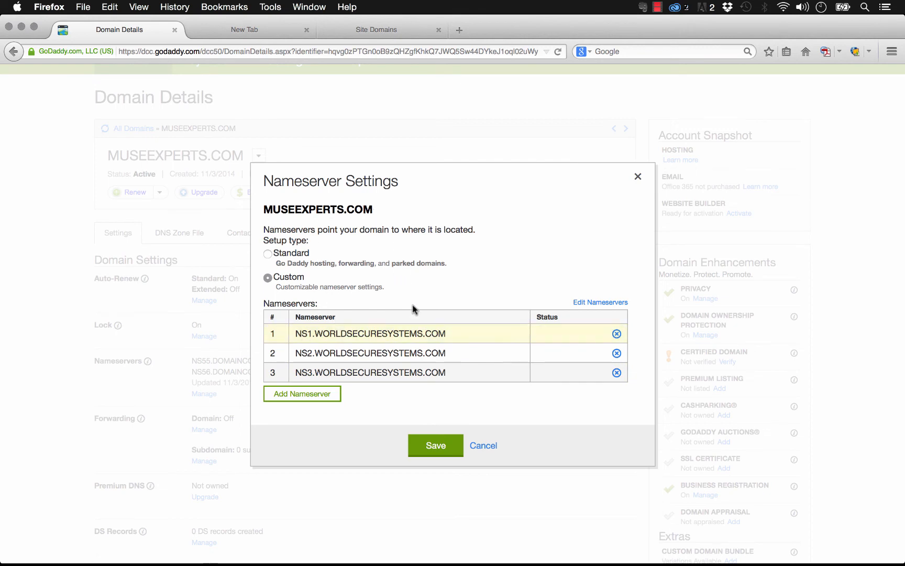
click(436, 446)
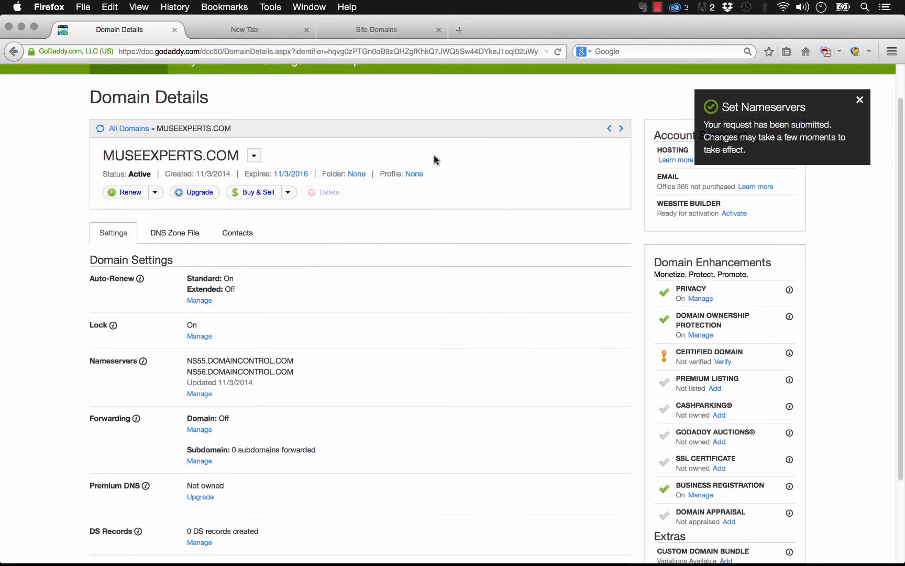
click(282, 32)
key(Return)
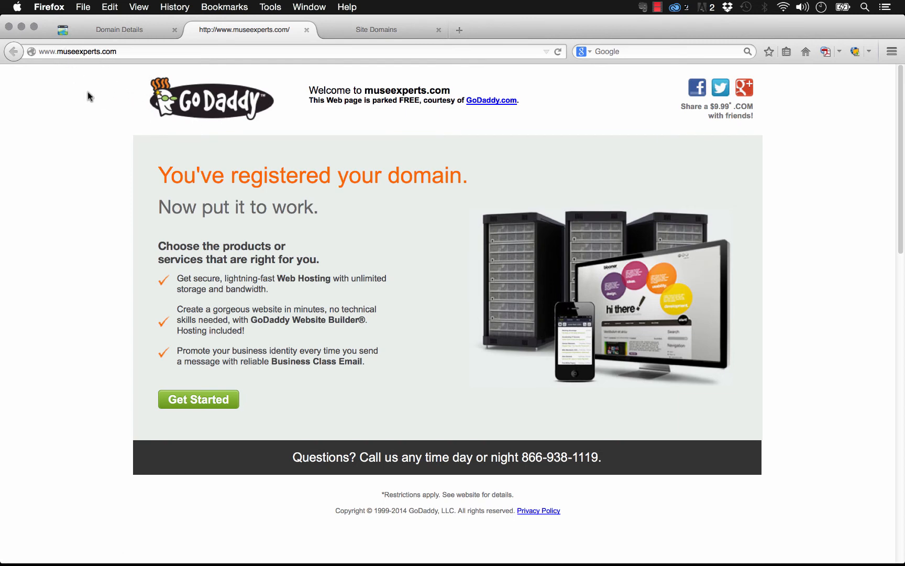
click(379, 26)
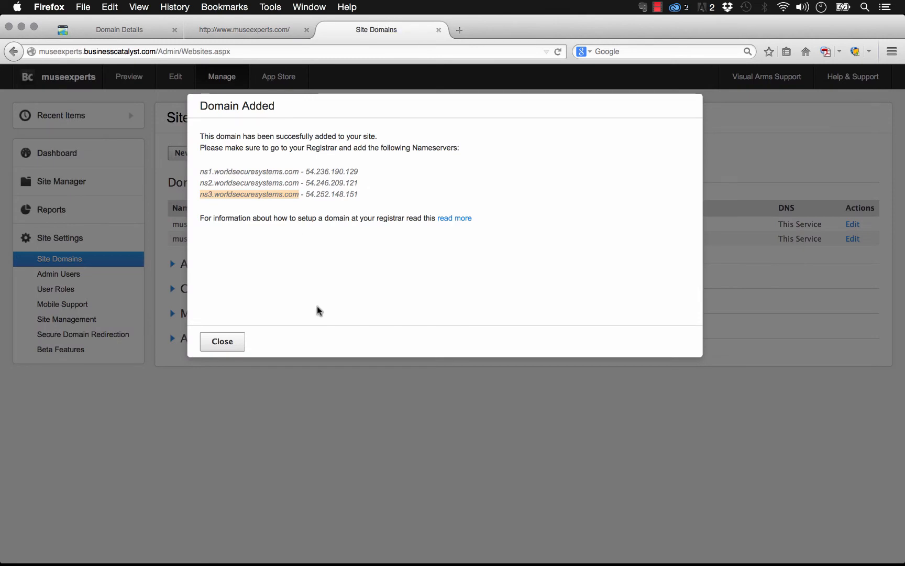
click(222, 347)
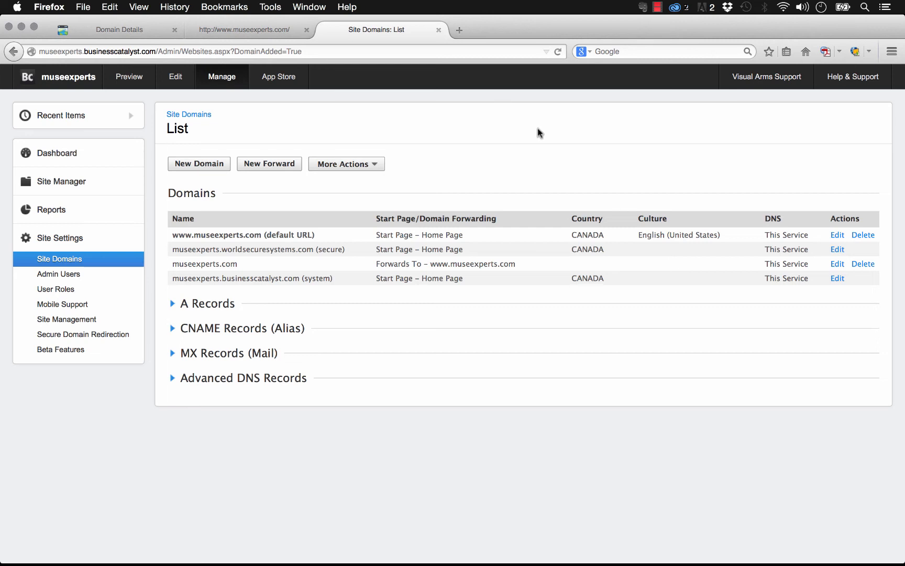
click(229, 29)
click(559, 51)
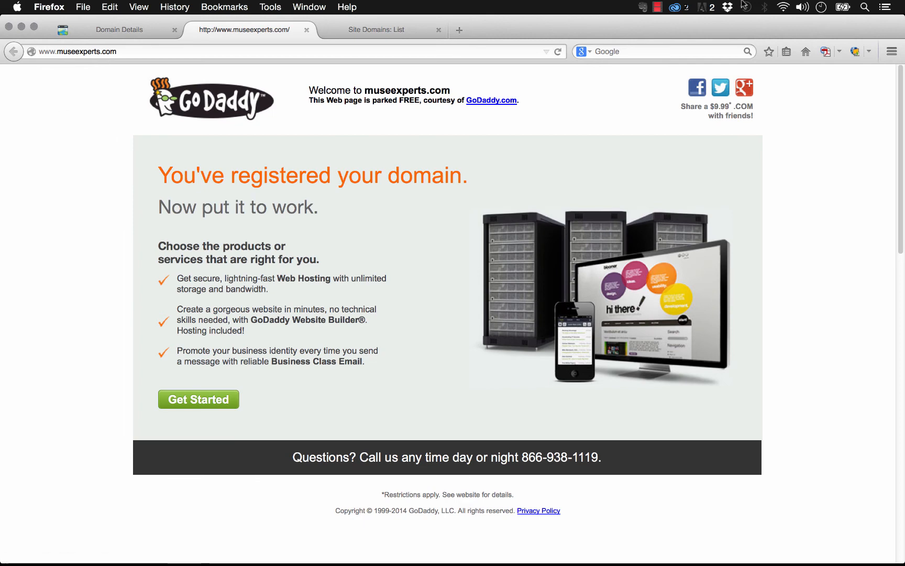
click(558, 51)
- Open the published site at its temporary address, museexperts.businesscatalyst.com
click(131, 51)
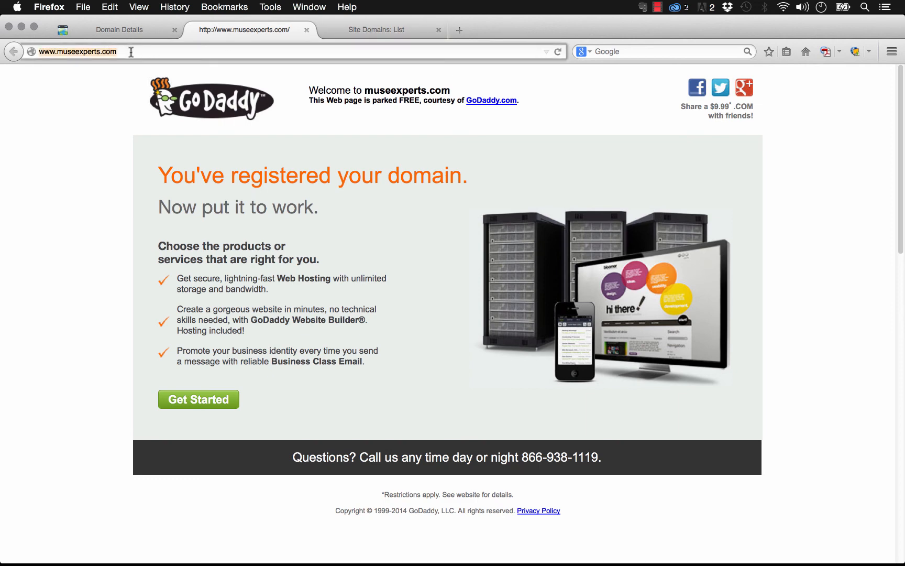
text(museex)
key(Return)
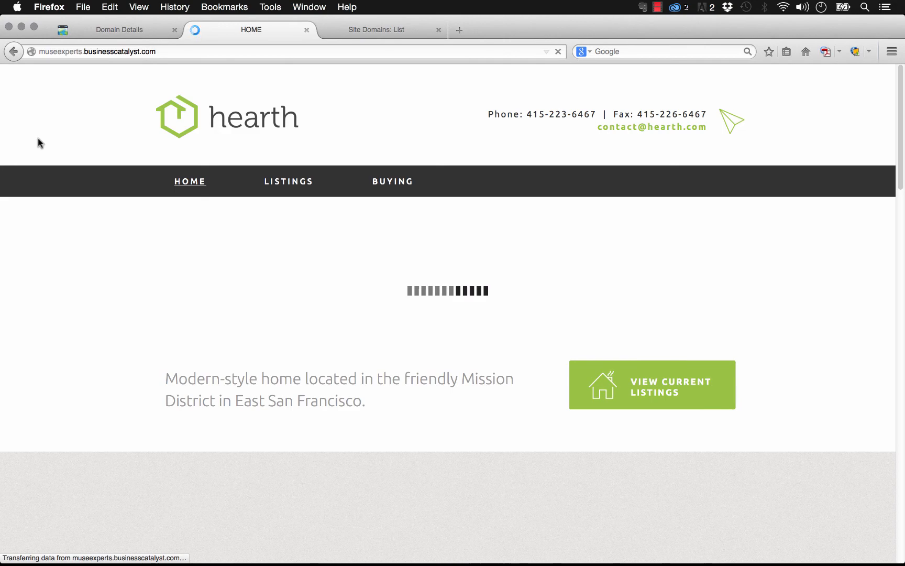
- Return to the GoDaddy domain details and review the nameservers listed for MUSEEXPERTS.COM
click(148, 33)
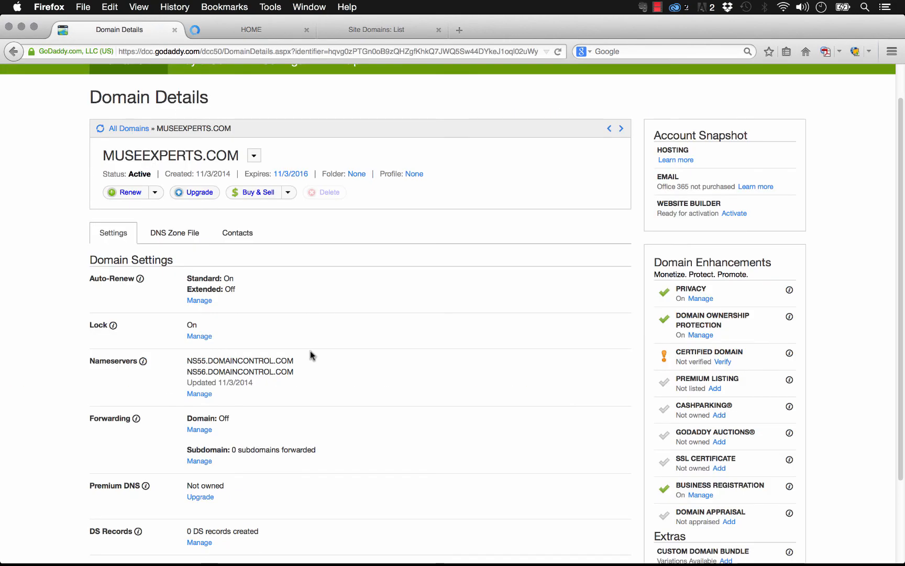
scroll(309, 356, down, 2)
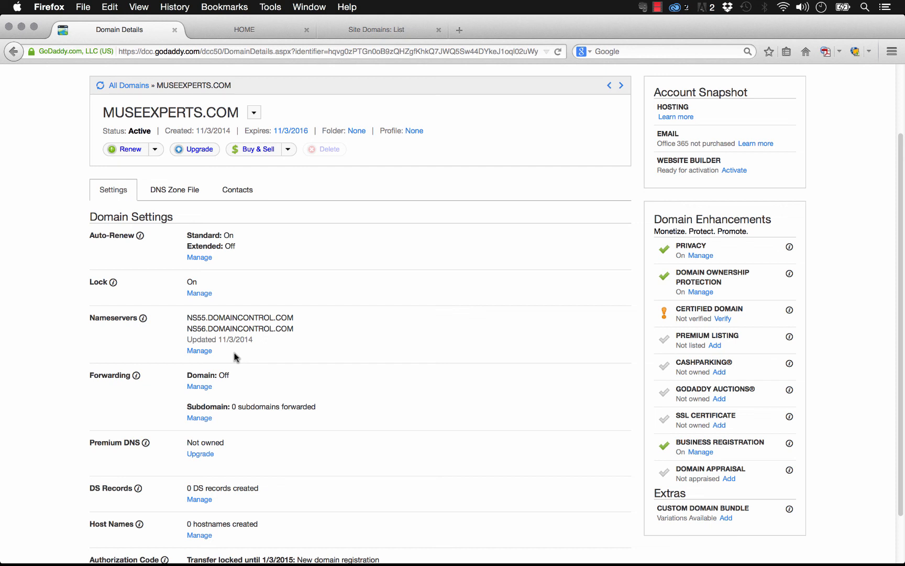
scroll(235, 356, up, 1)
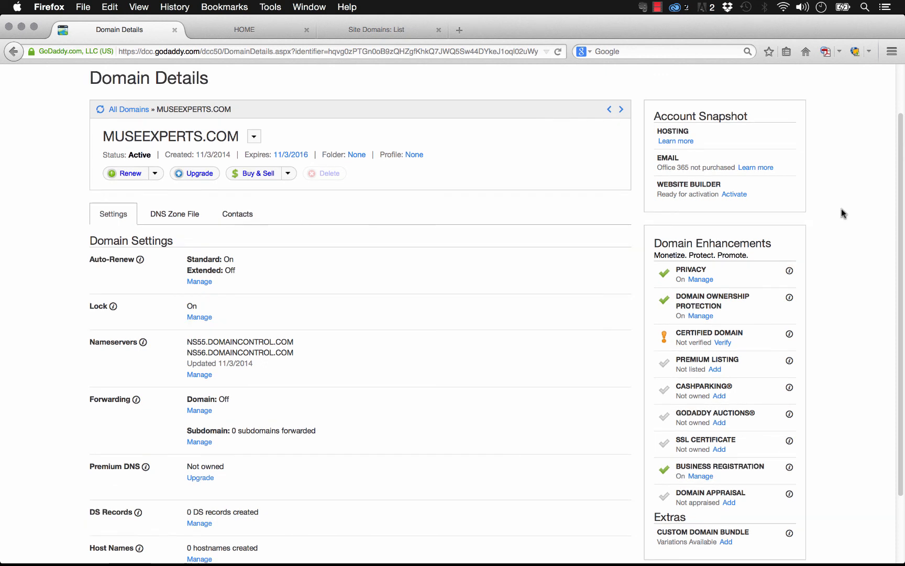